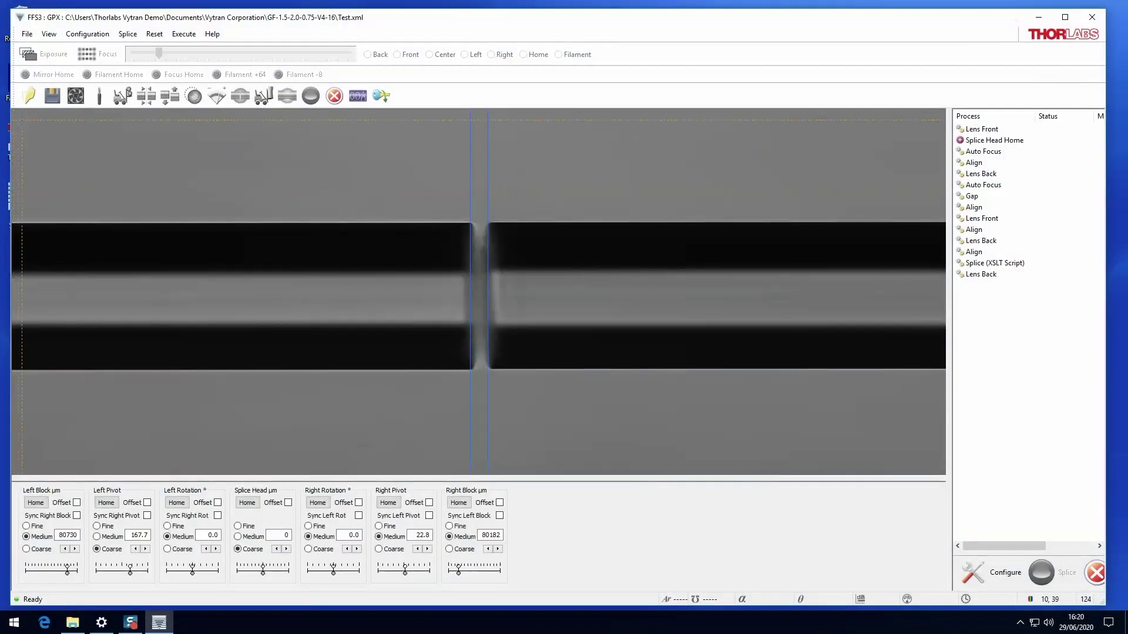
Open the splice data file browser showing XML files in the GF-1.5-2.0-0.75-V4-16 folder.
left_click(24, 35)
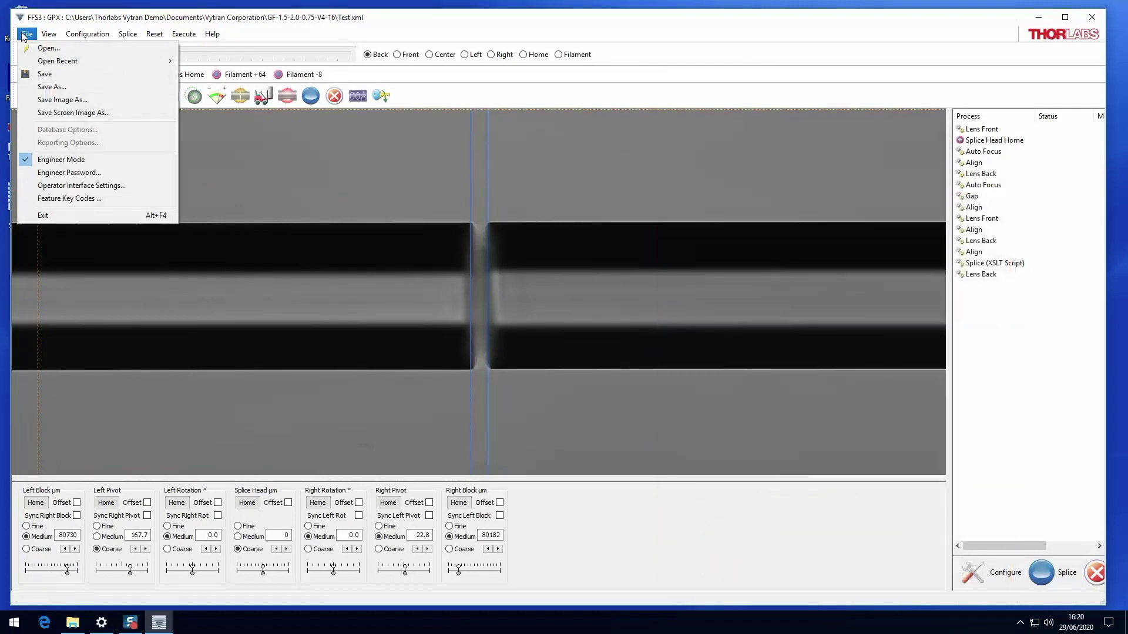
left_click(24, 52)
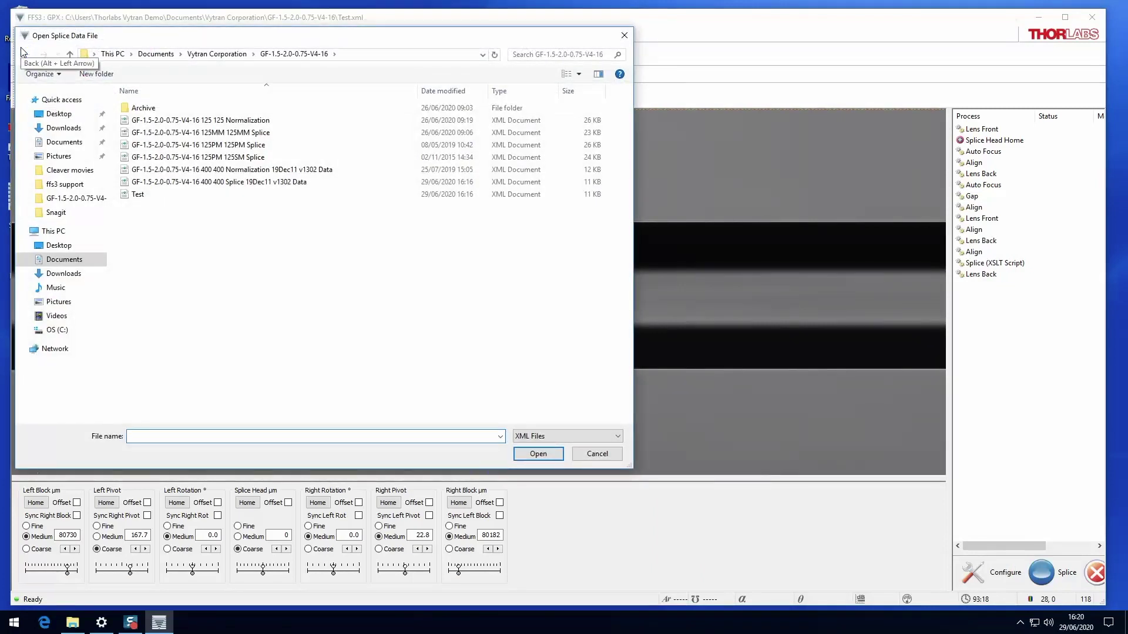
Load 'GF-1.5-2.0-0.75-V4-16 400 400 Splice 19Dec11 v1302 Data.xml'.
left_click(210, 183)
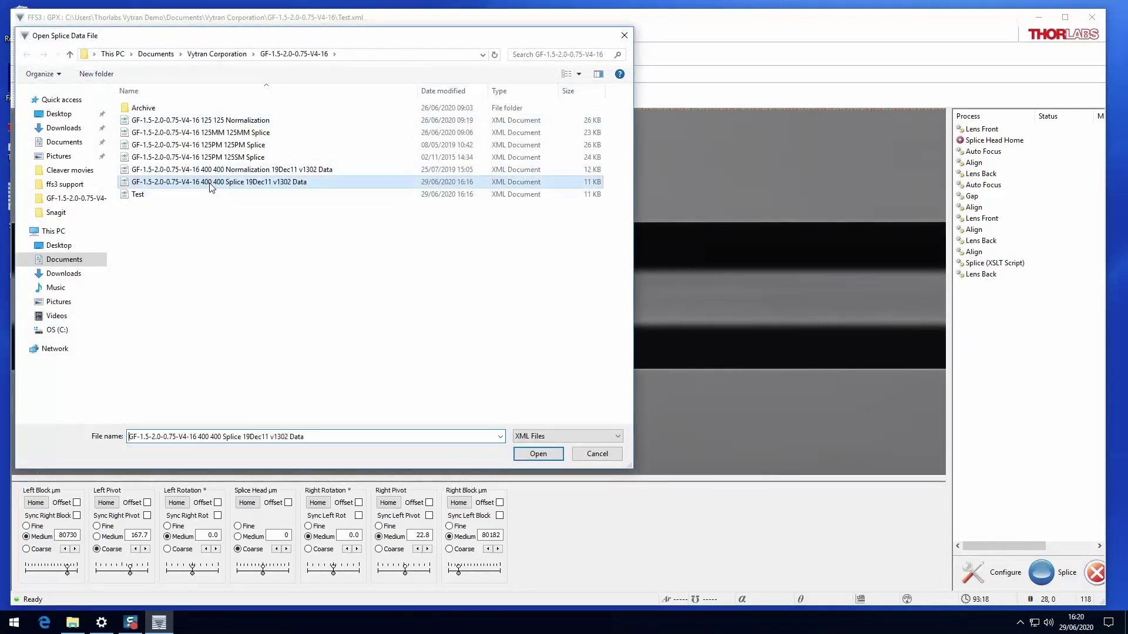
left_click(538, 454)
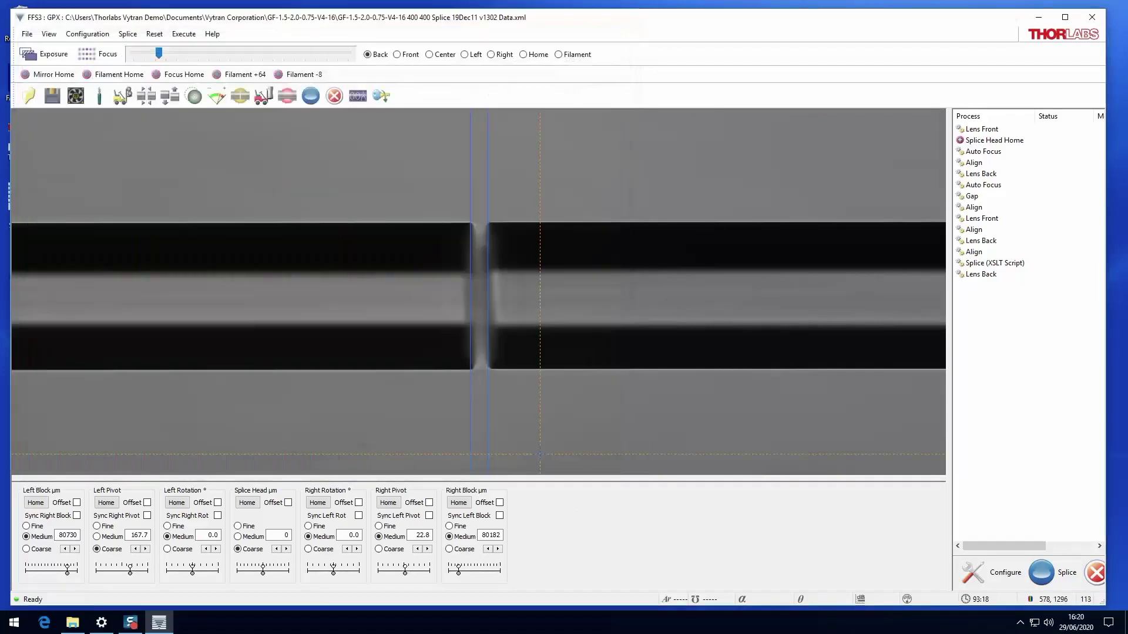
left_click(26, 36)
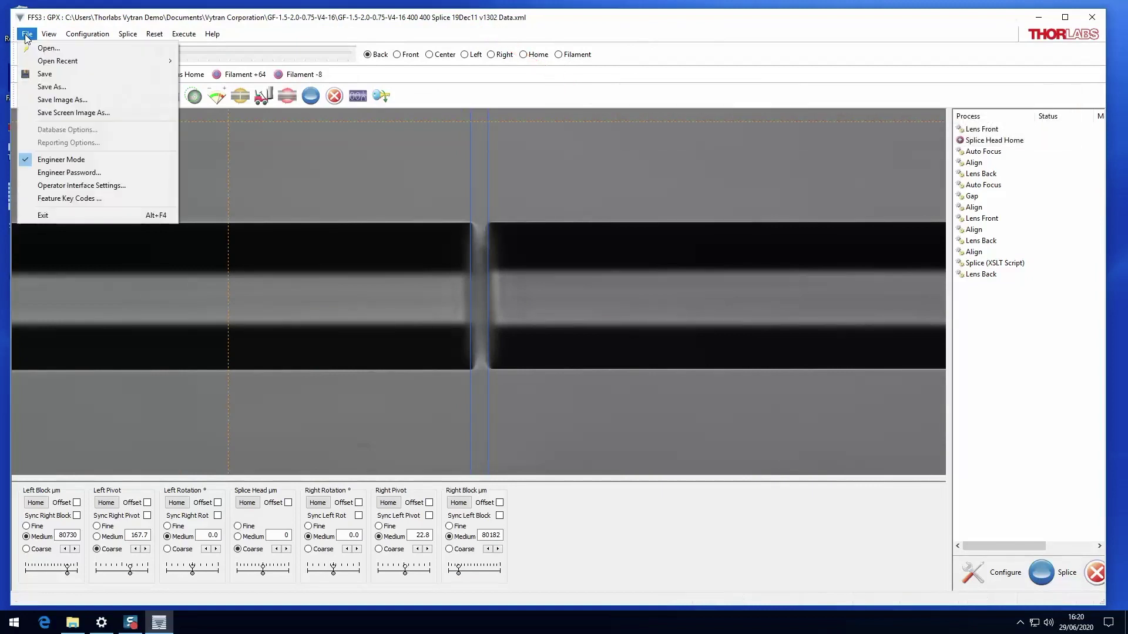
Save the loaded 400 400 Splice 19Dec11 v1302 Data file in place with File > Save.
mouse_move(26, 62)
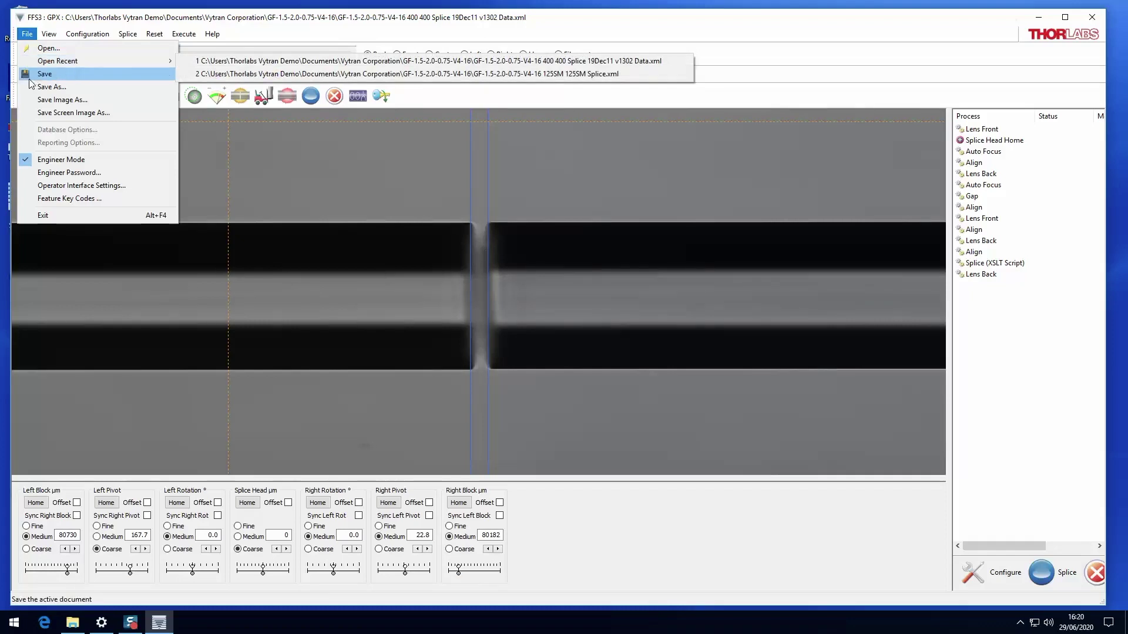
left_click(25, 79)
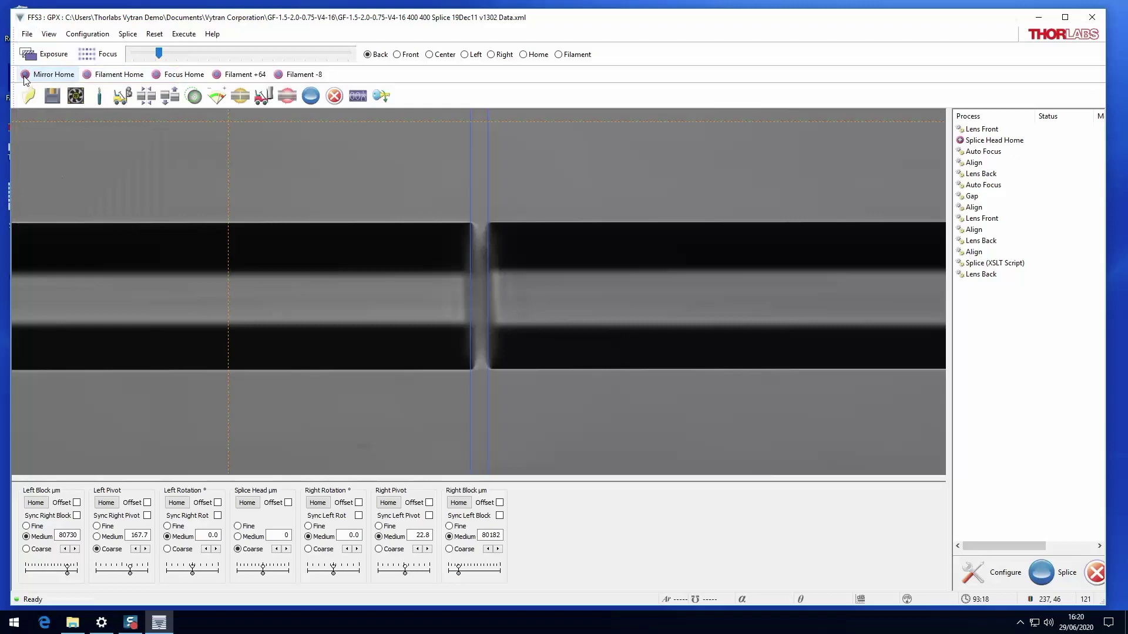
left_click(27, 33)
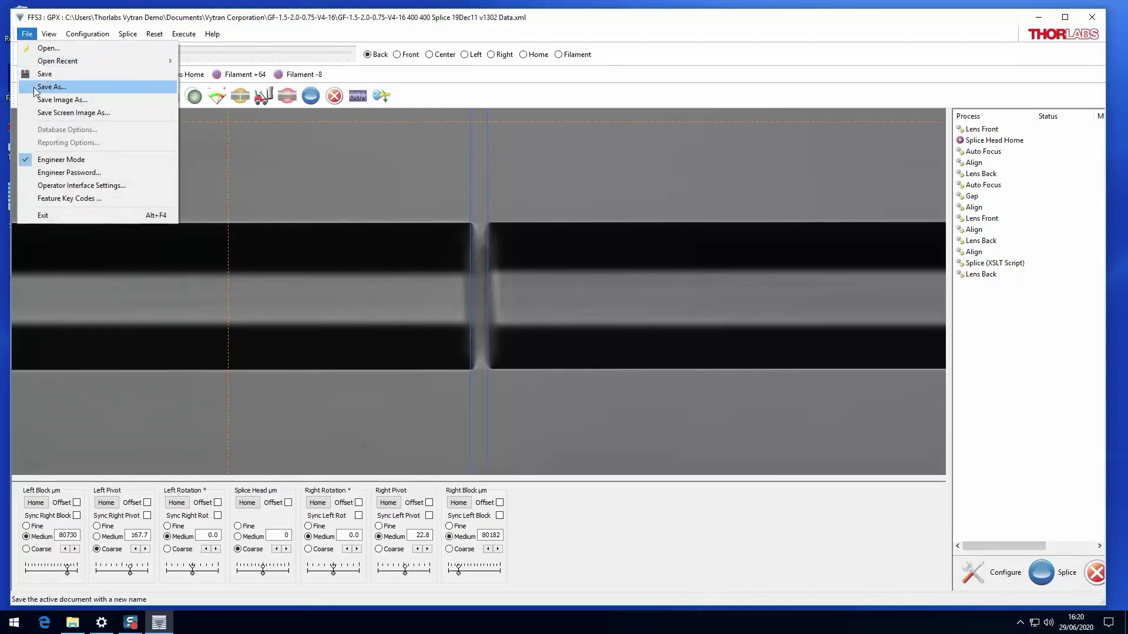
Save As 'Test' and confirm overwriting the existing Test.xml.
left_click(33, 87)
left_click(278, 413)
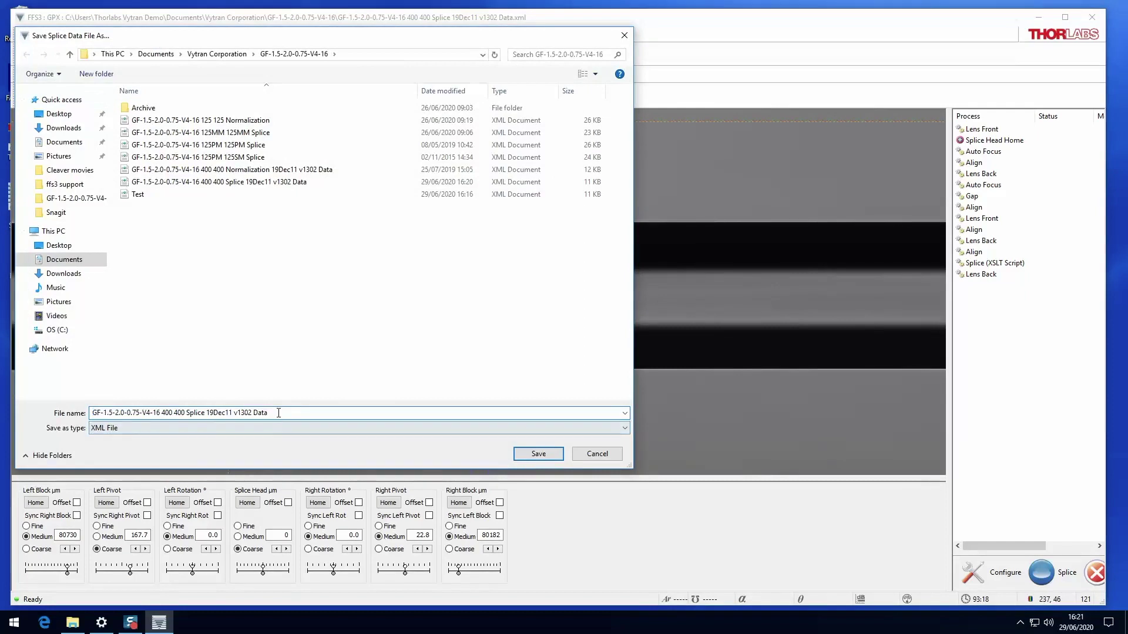
key("ctrl+a")
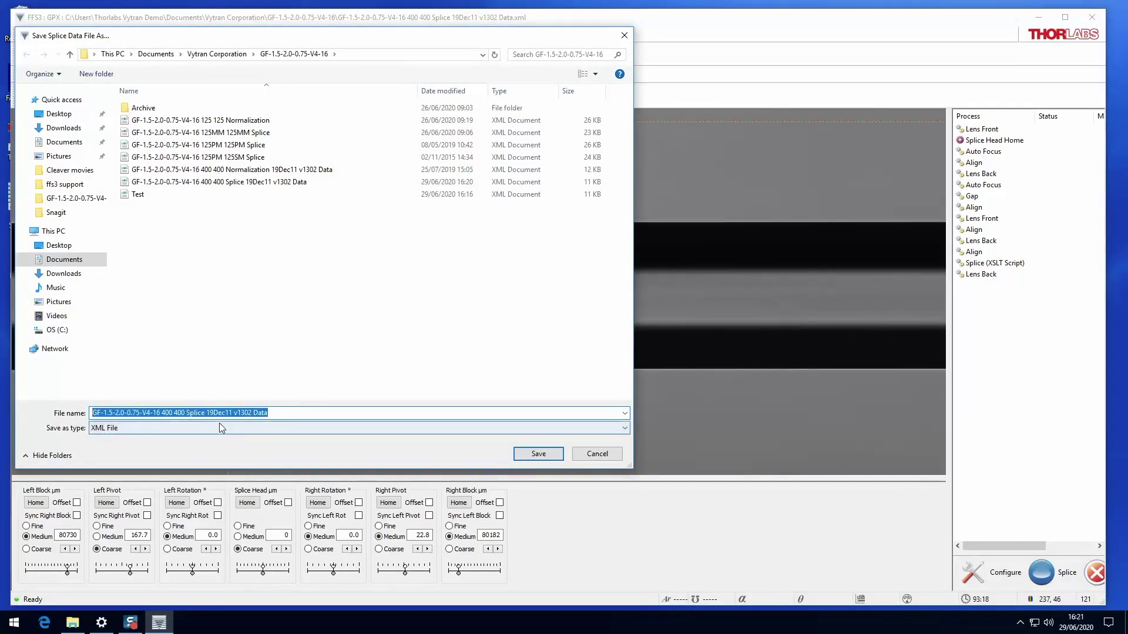
type("Test")
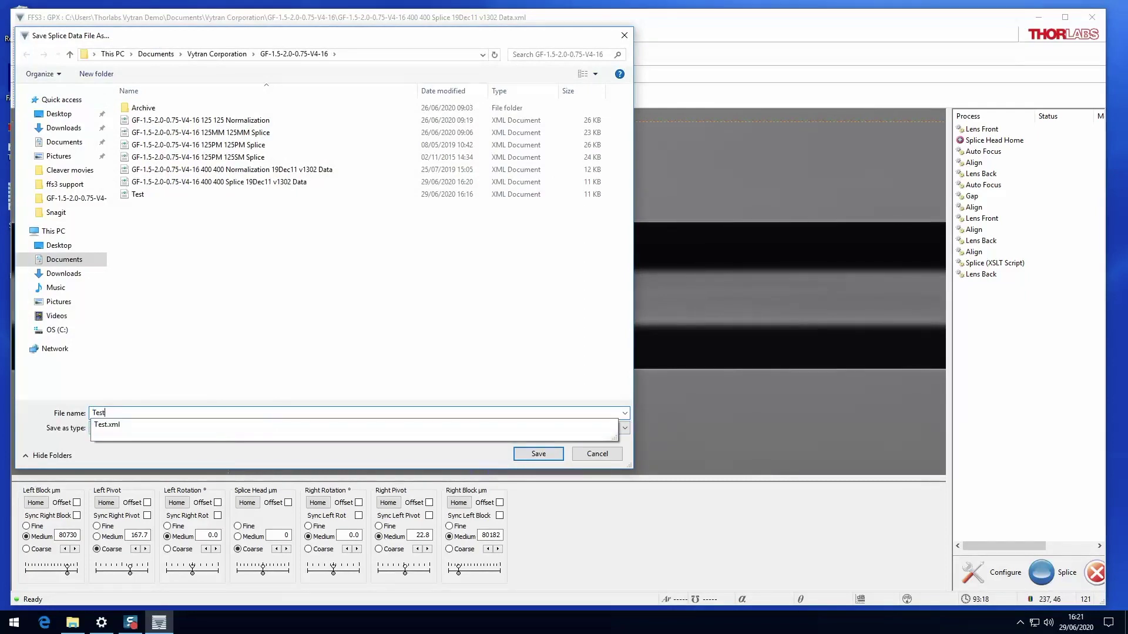
left_click(539, 455)
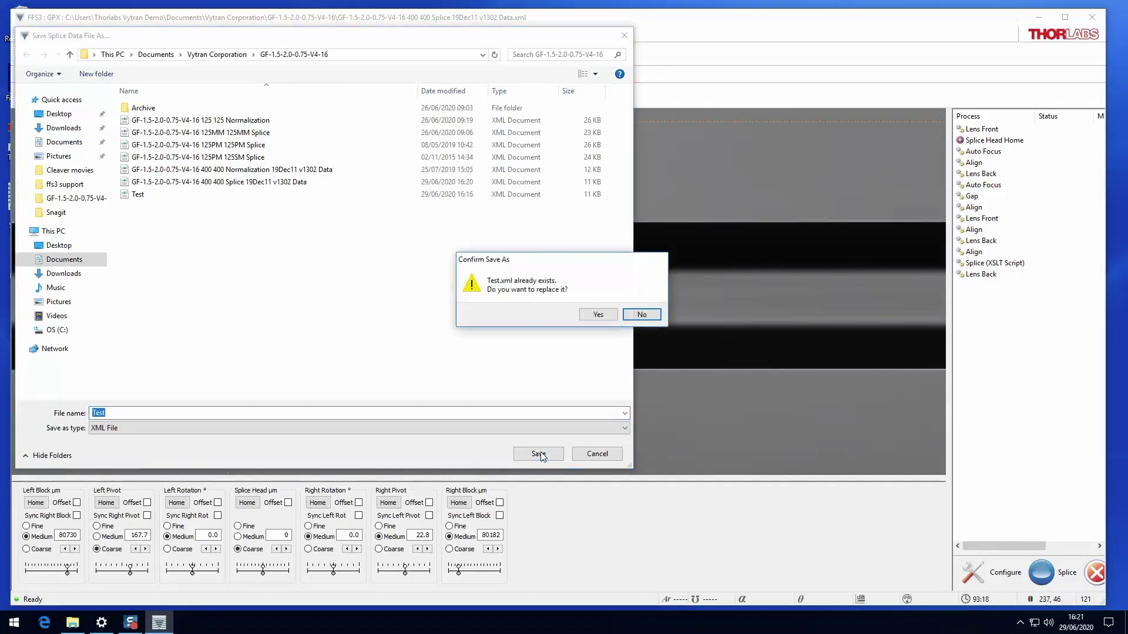
left_click(589, 315)
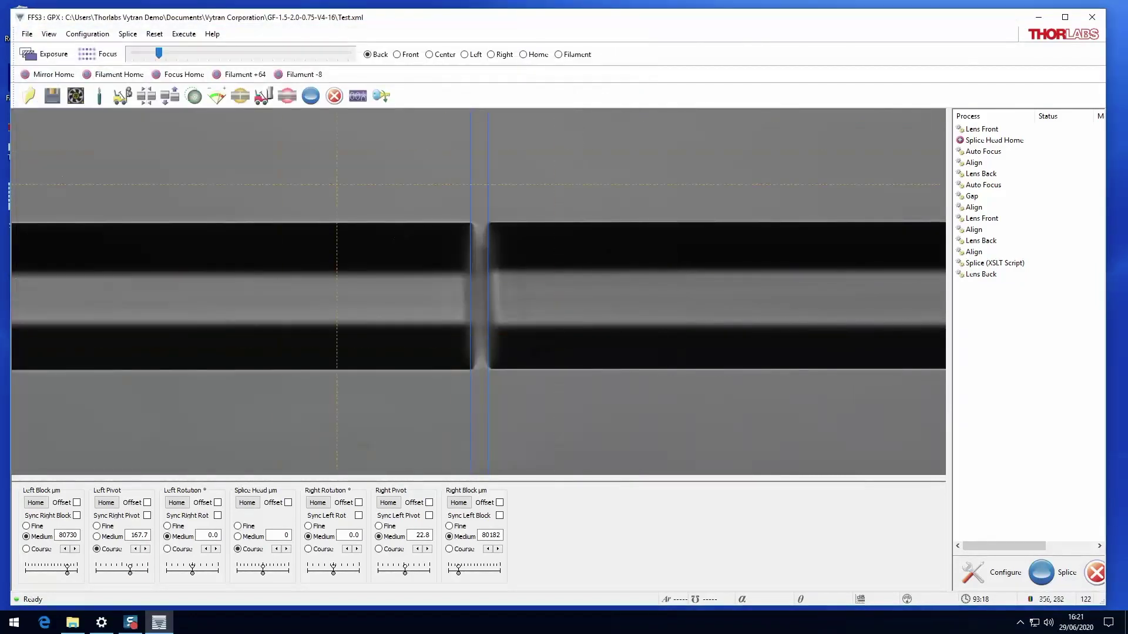
left_click(28, 37)
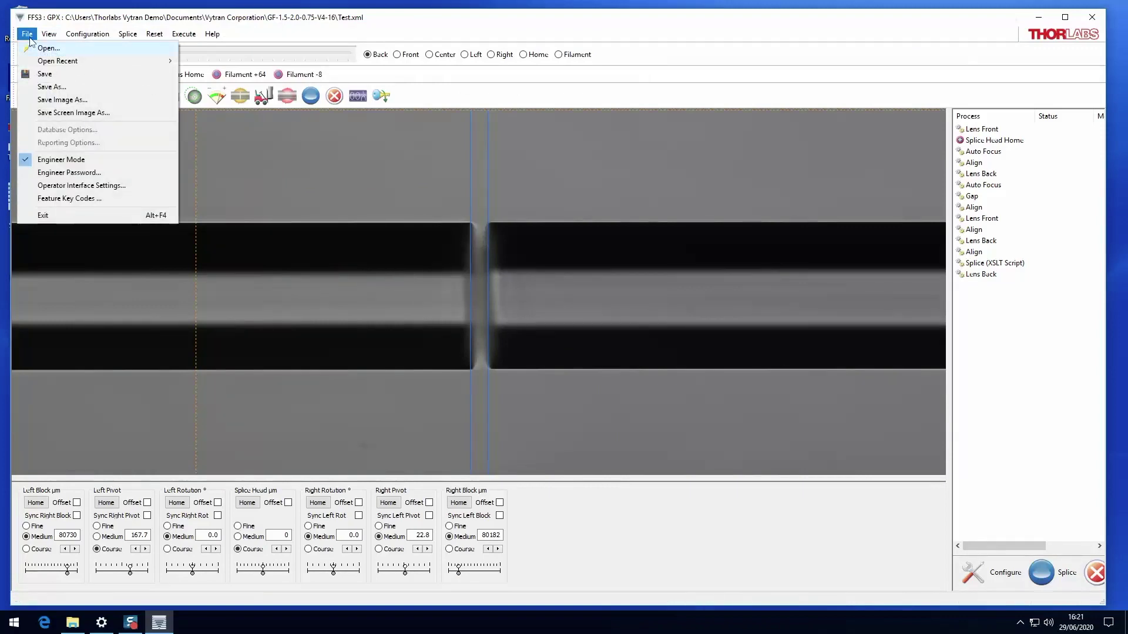
Save the camera image as a Pictures bitmap and add a diameter measurement guide on the left fiber.
left_click(30, 104)
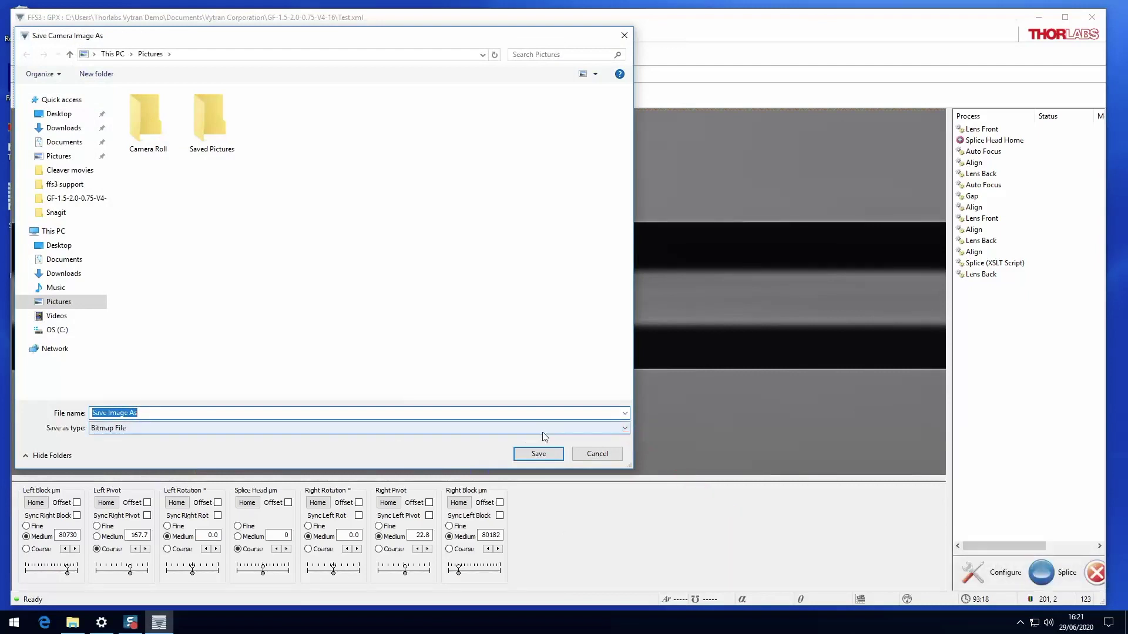
left_click(548, 456)
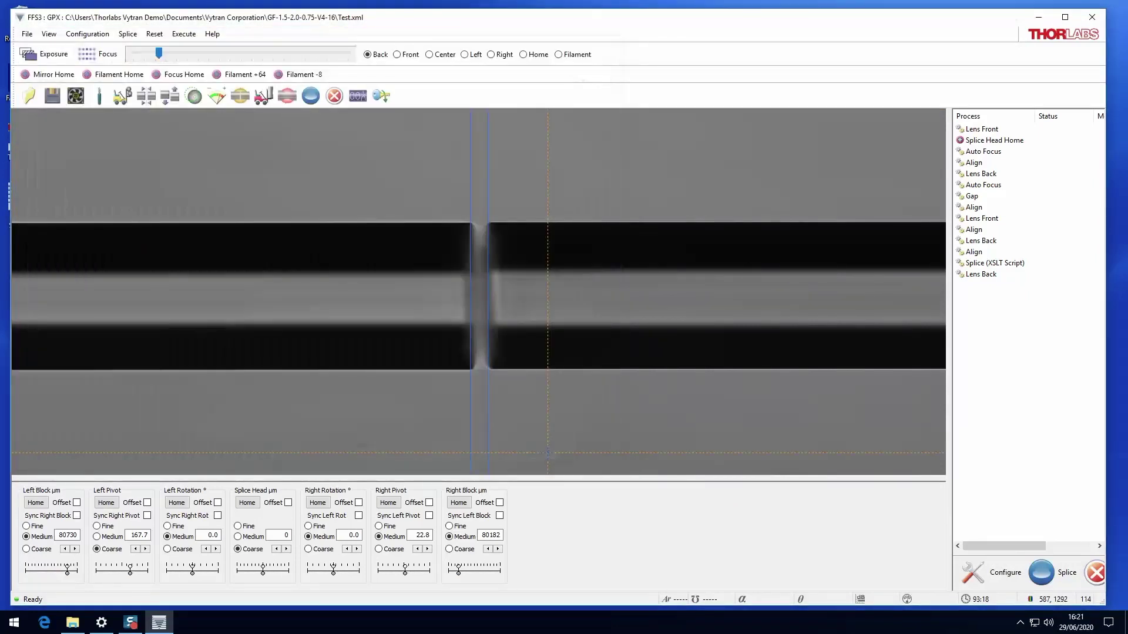
left_click(388, 231)
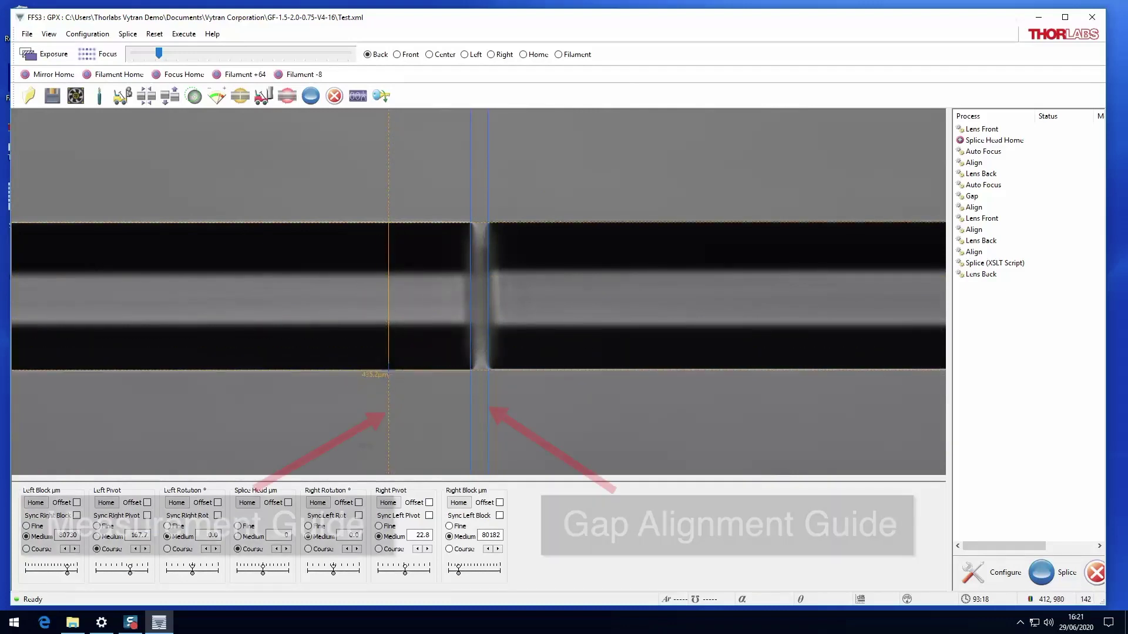
left_click(29, 36)
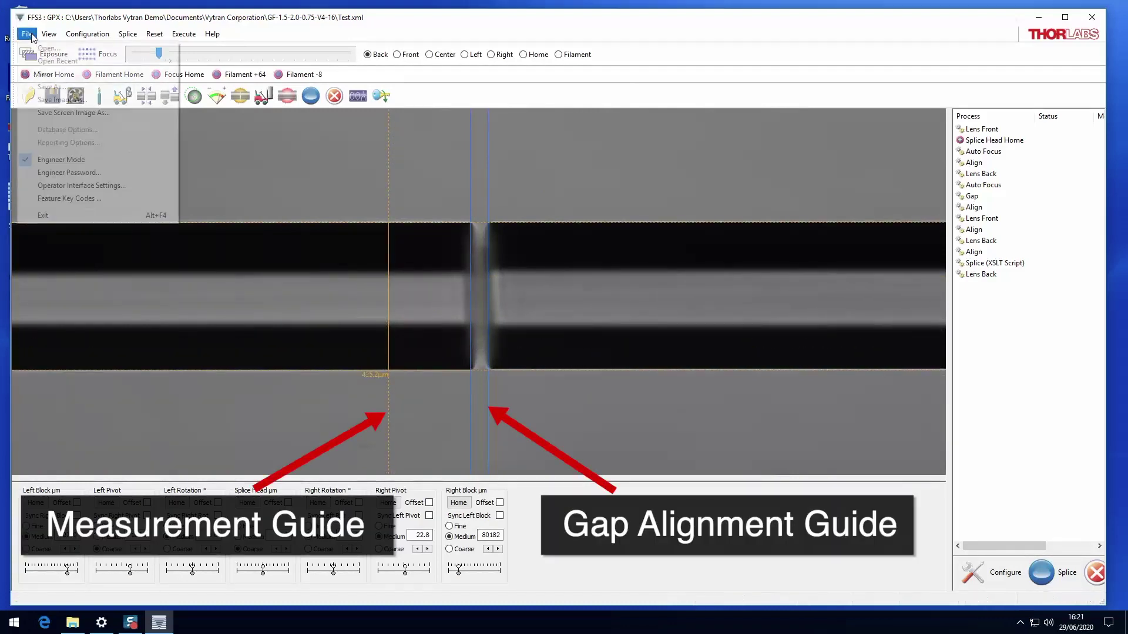
Save the camera view with overlays to Pictures as 'Save Screen Image As'.
left_click(43, 116)
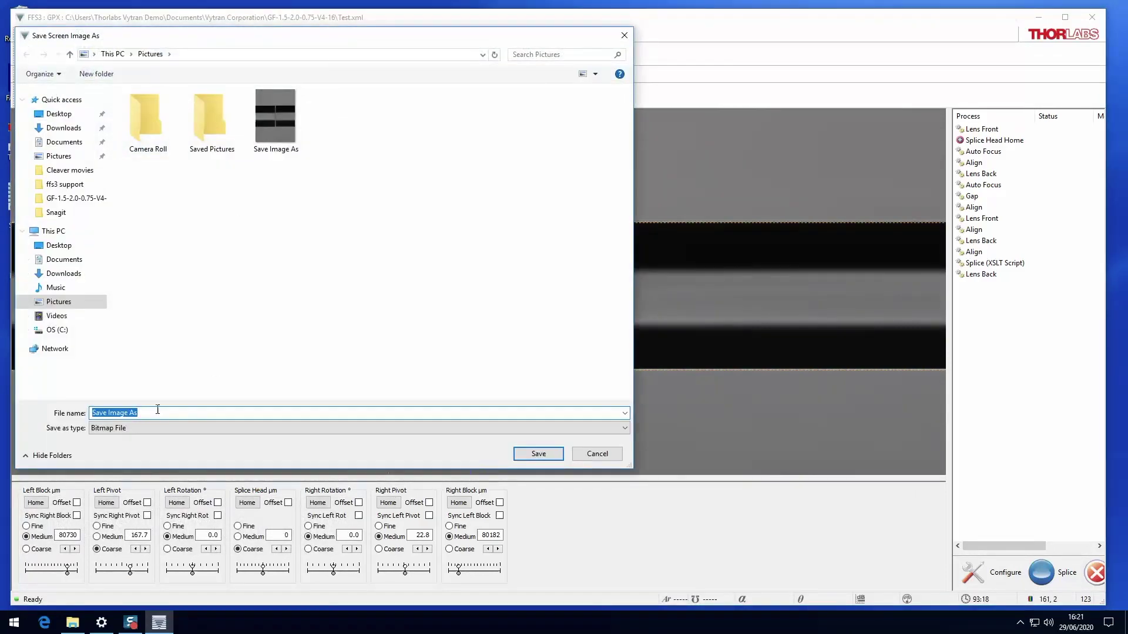
left_click(170, 411)
type("Screen")
left_click(529, 455)
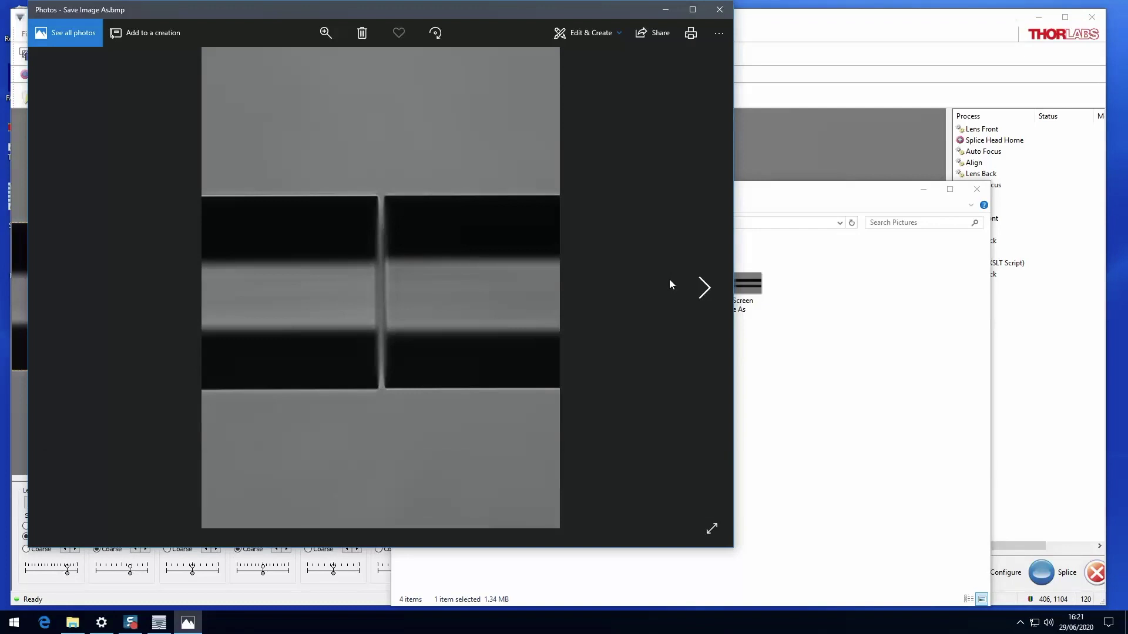
Advance Photos to the saved overlay image, then close the viewer to return to FFS3.
key("Right")
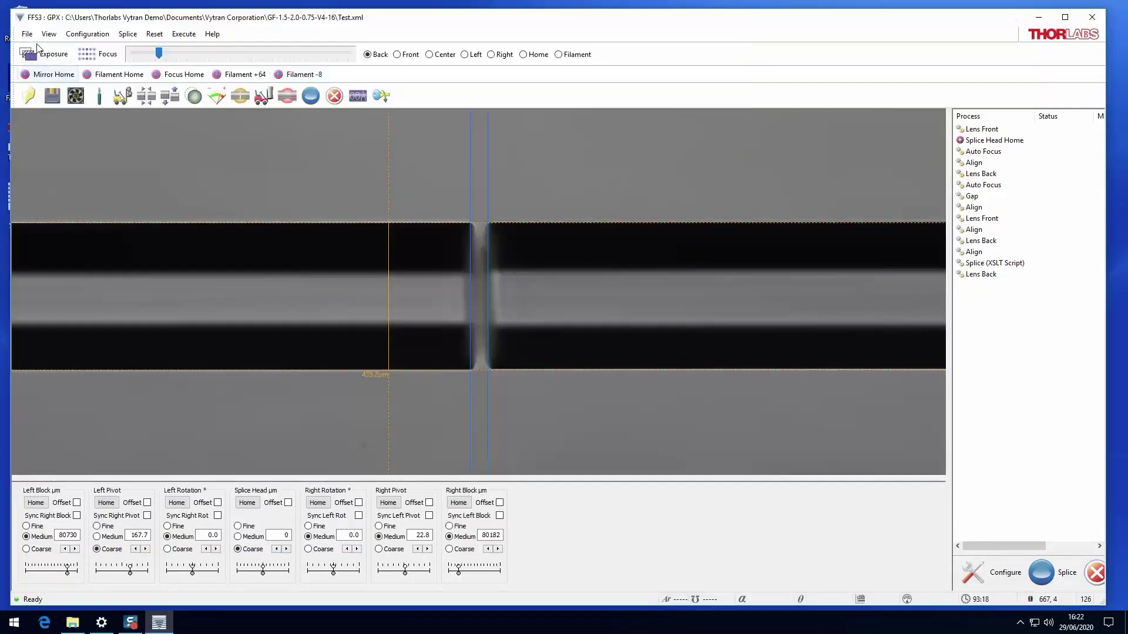
left_click(27, 33)
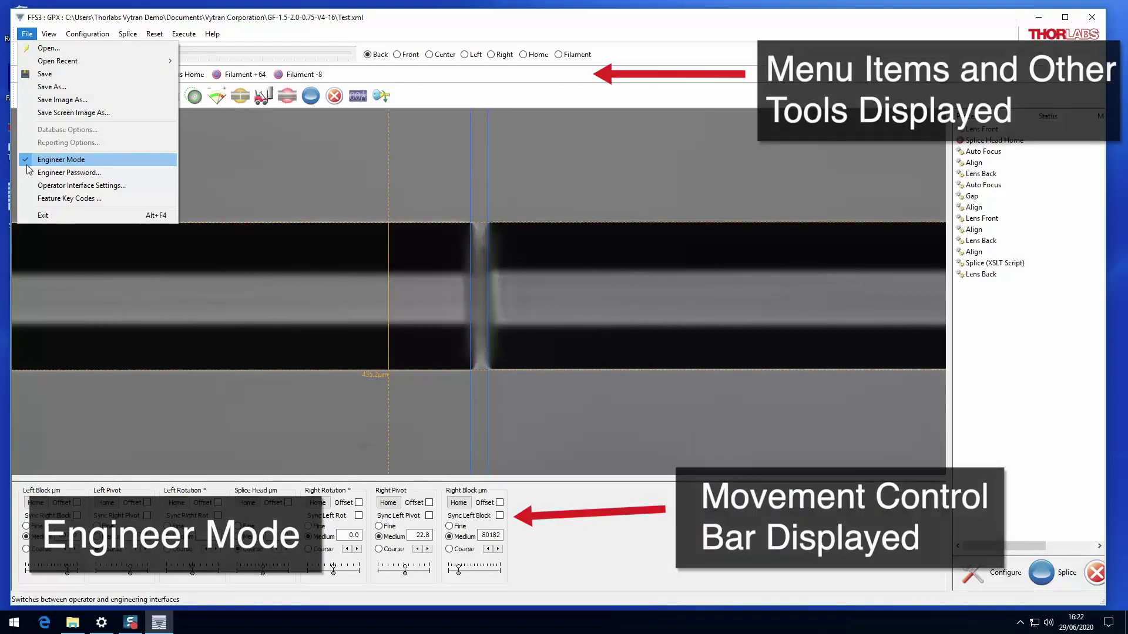
Uncheck Engineer Mode in the File menu to switch to Operator Mode.
left_click(27, 166)
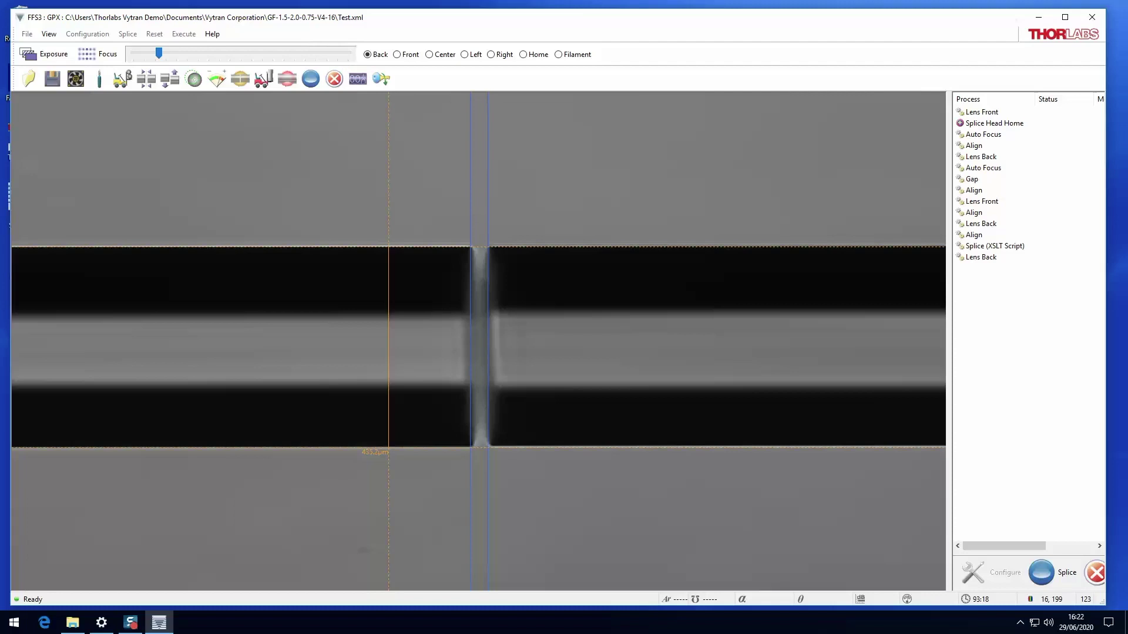
Re-enable Engineer Mode from the title-bar system menu.
left_click(20, 18)
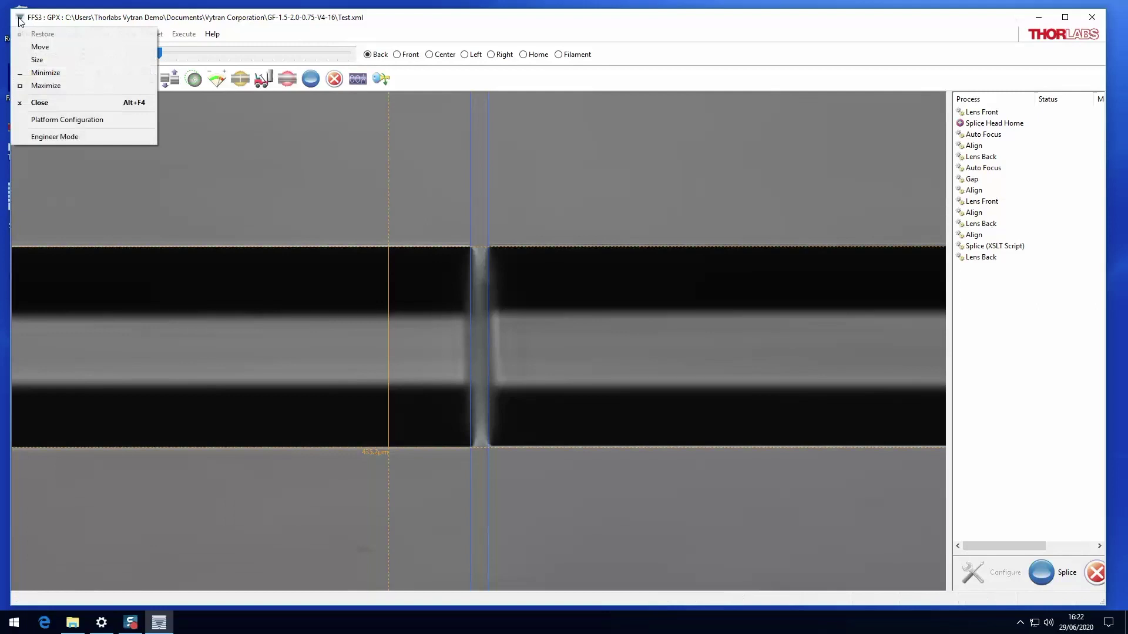
left_click(18, 139)
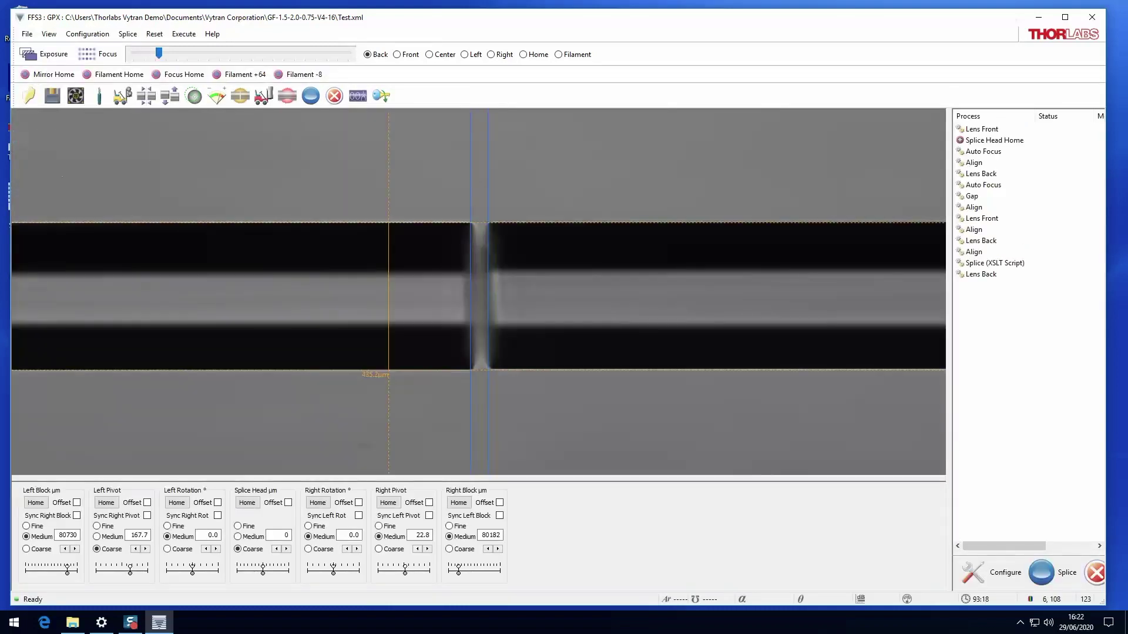
left_click(24, 34)
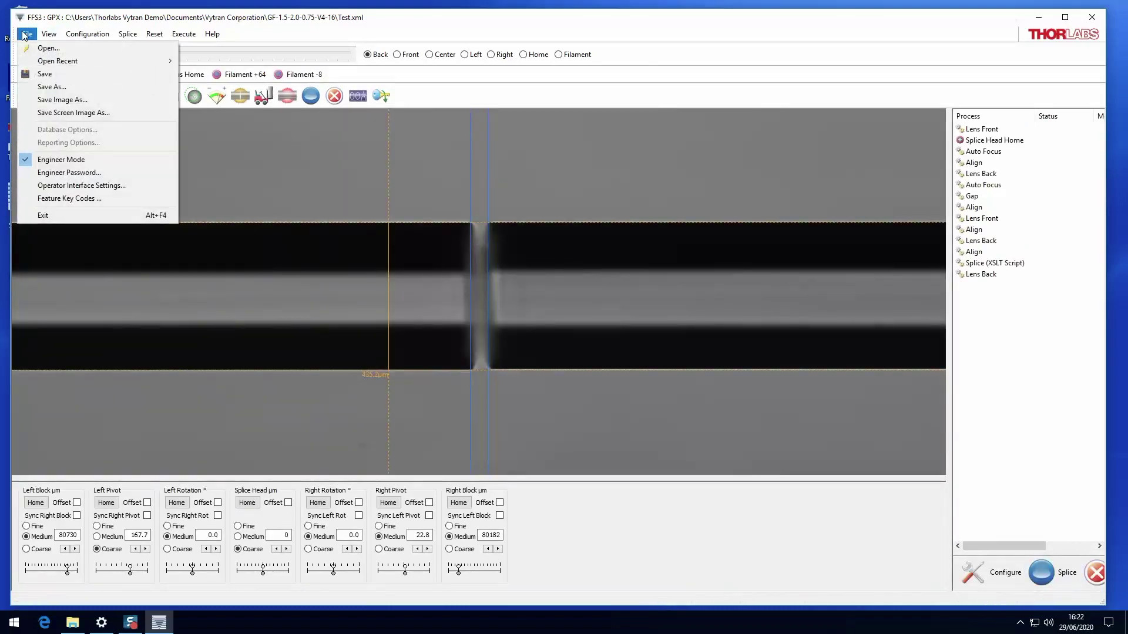
left_click(25, 172)
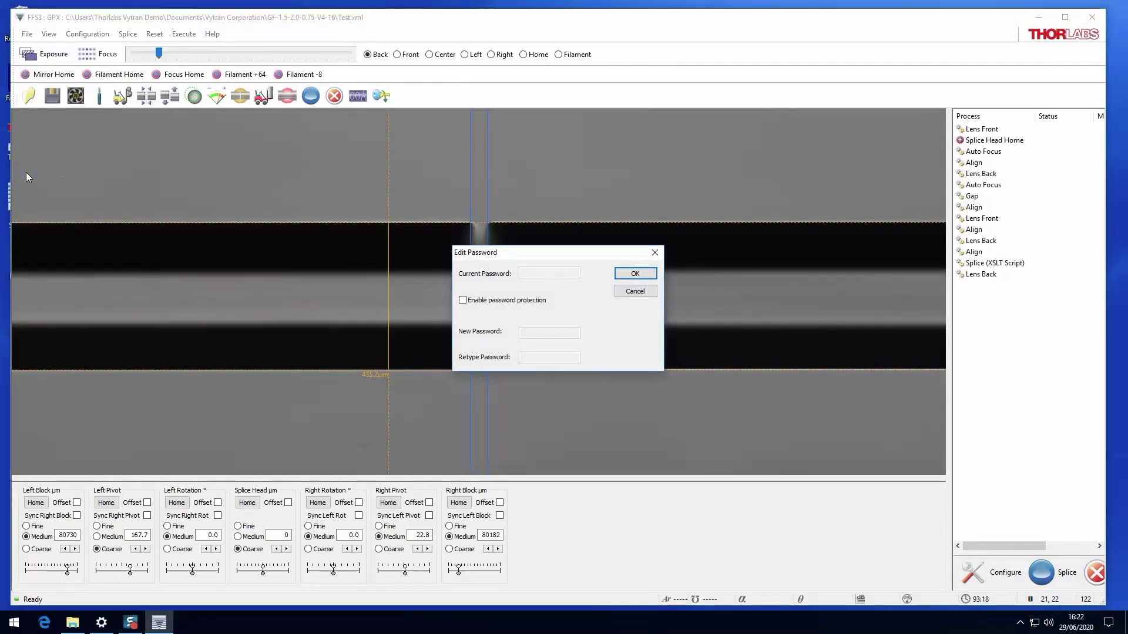
left_click(635, 292)
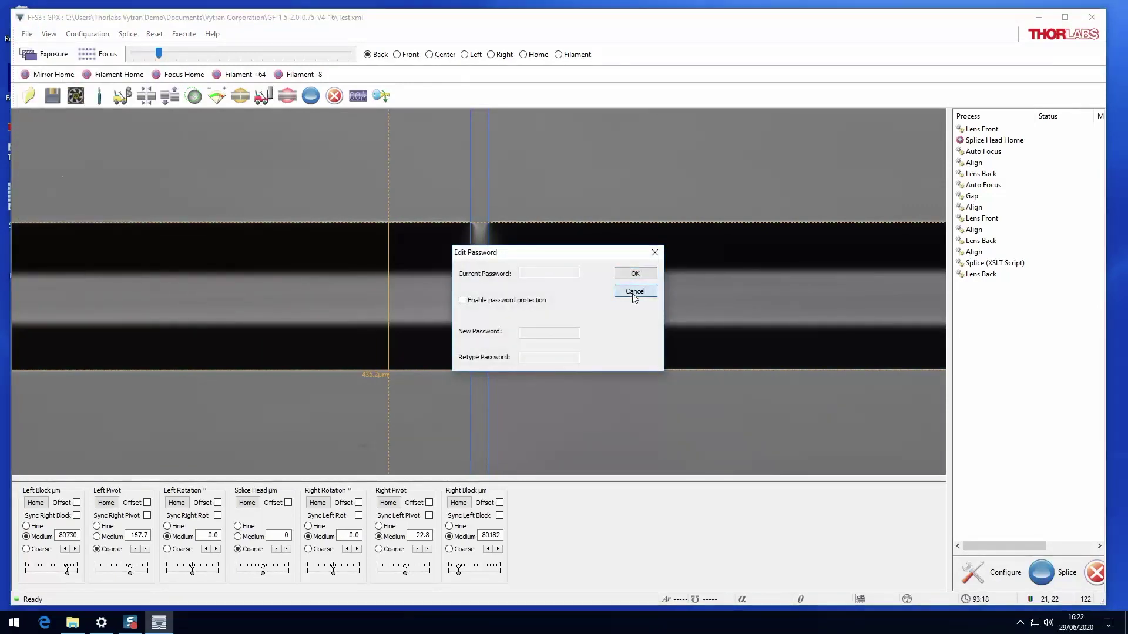
left_click(24, 38)
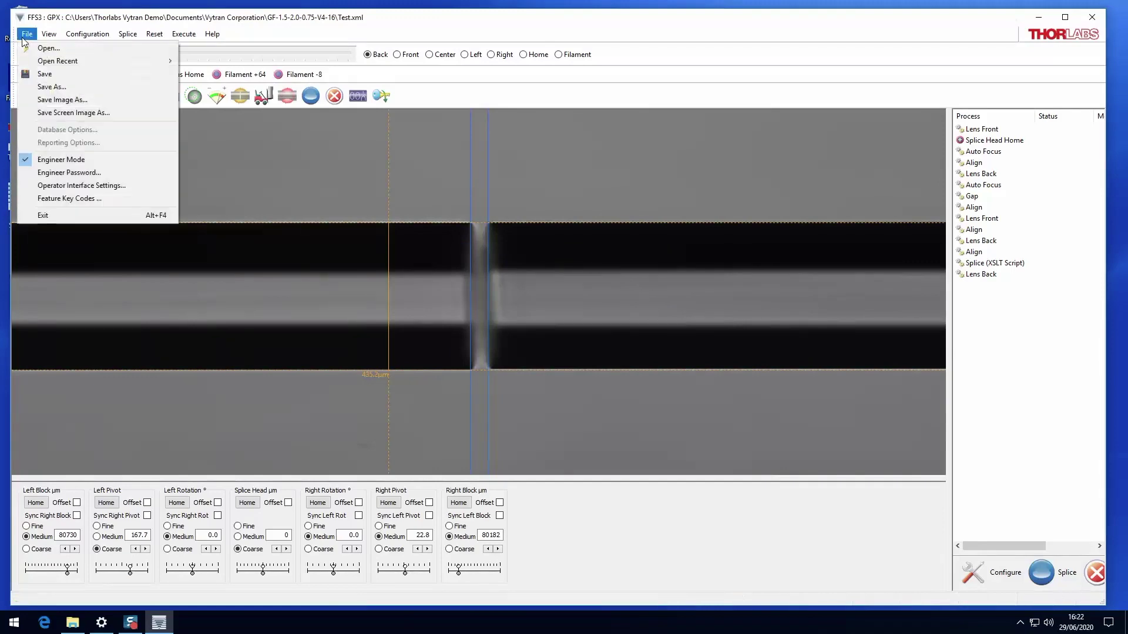
left_click(35, 185)
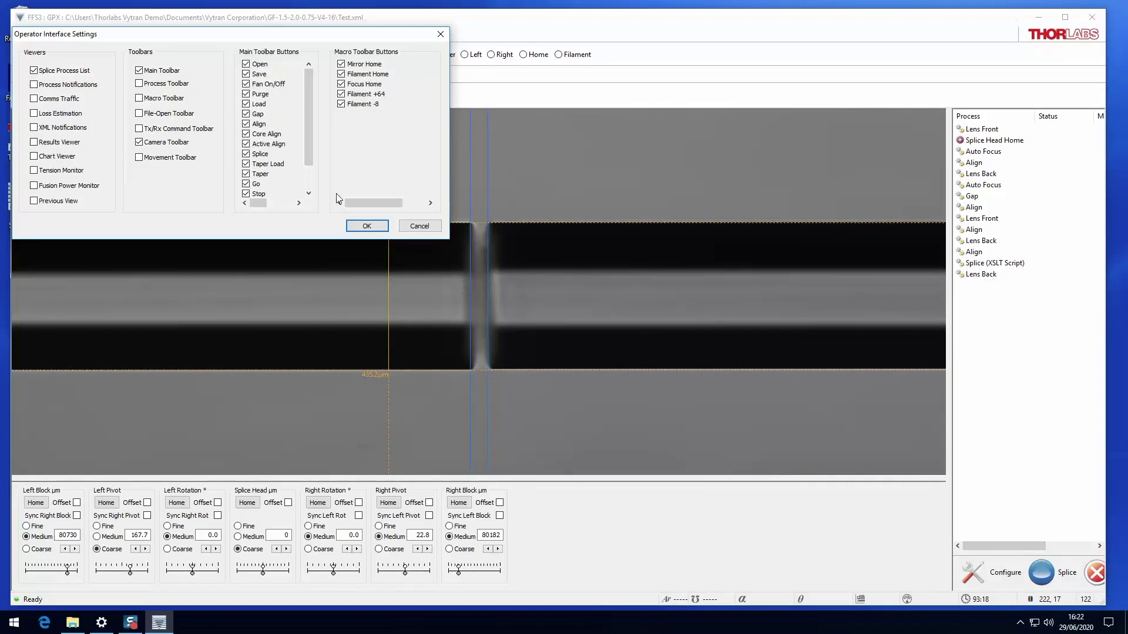
left_click(430, 226)
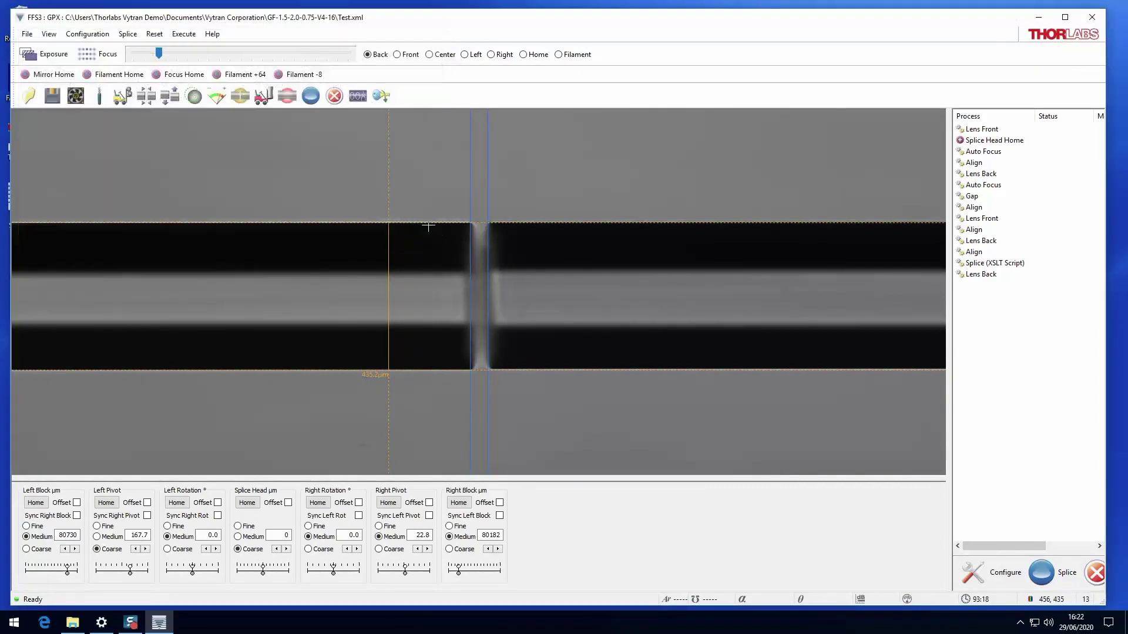
Review the Feature Key Codes list showing four locked features like Hot Imaging, then close it.
left_click(23, 35)
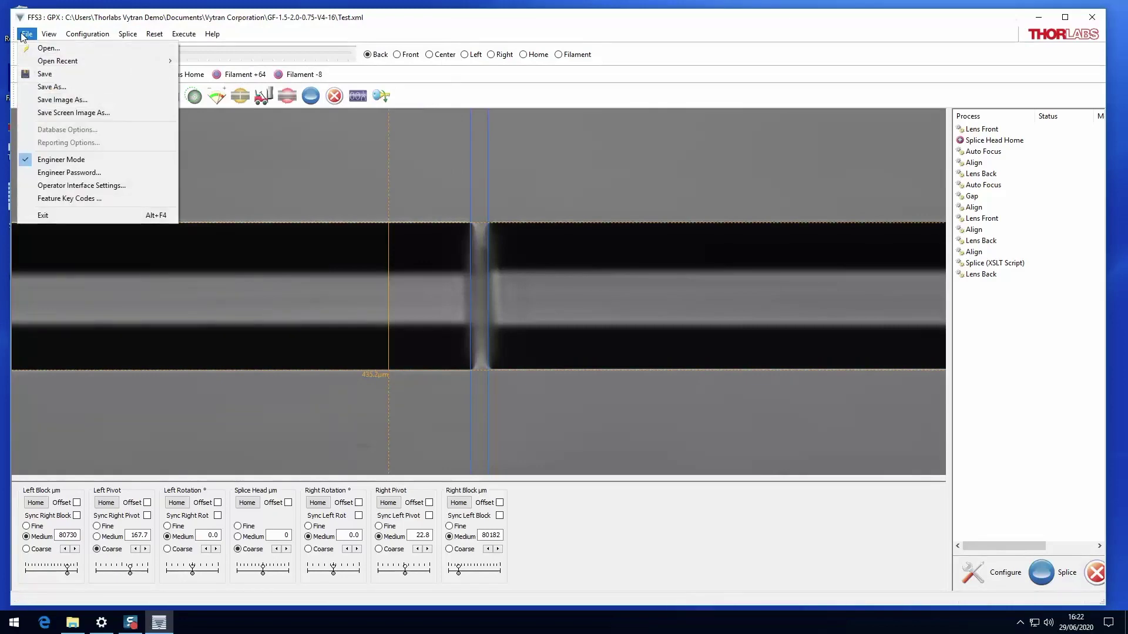
left_click(55, 199)
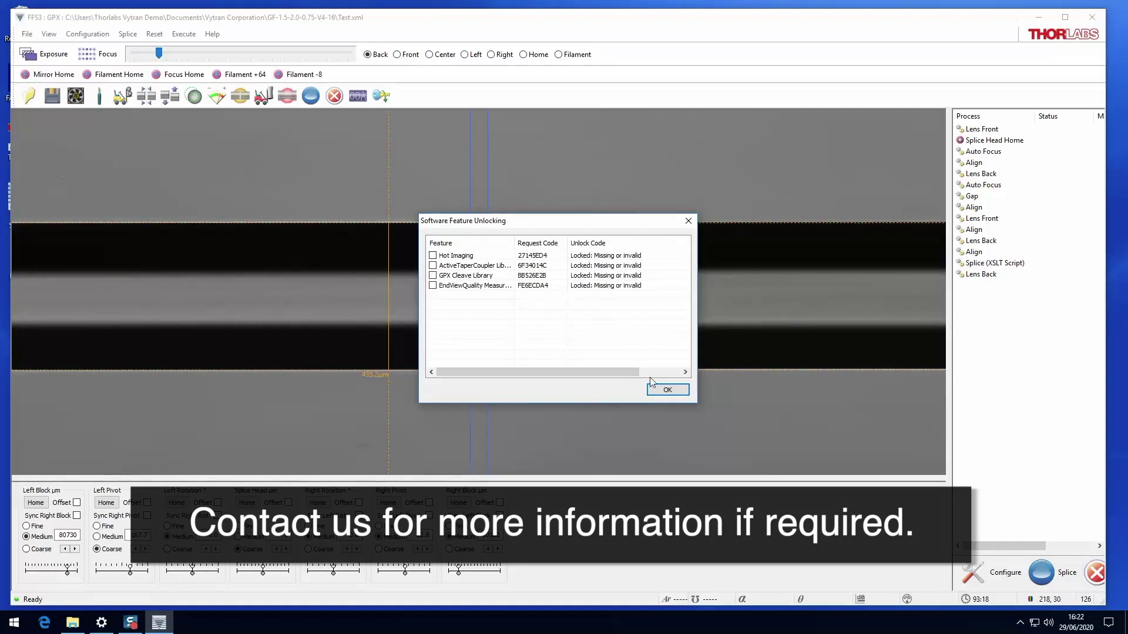
left_click(662, 390)
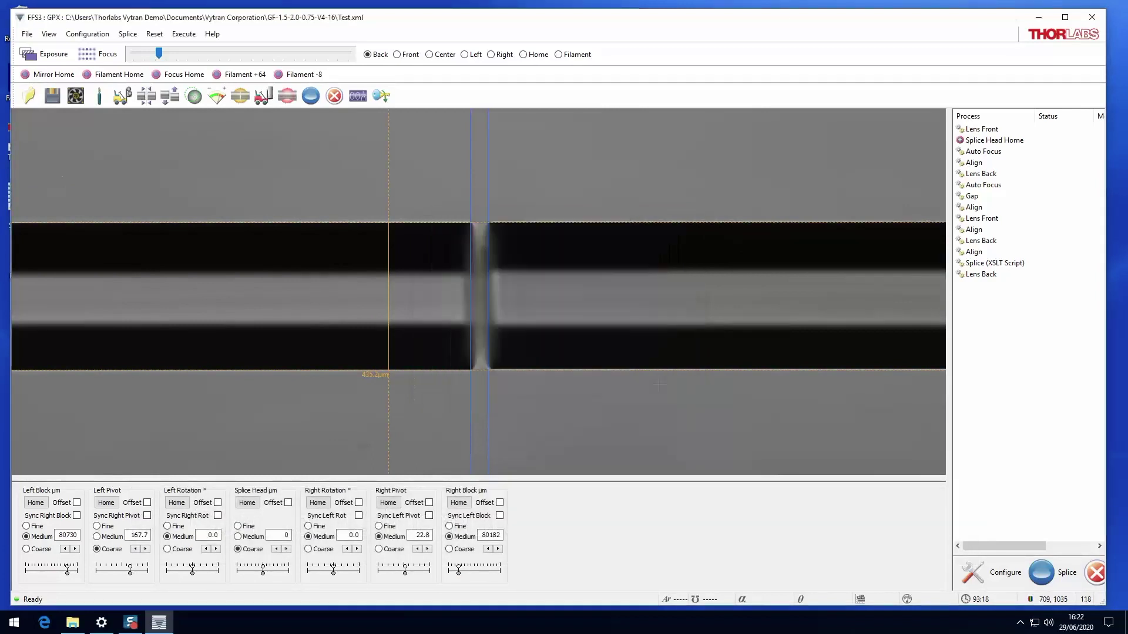
left_click(27, 36)
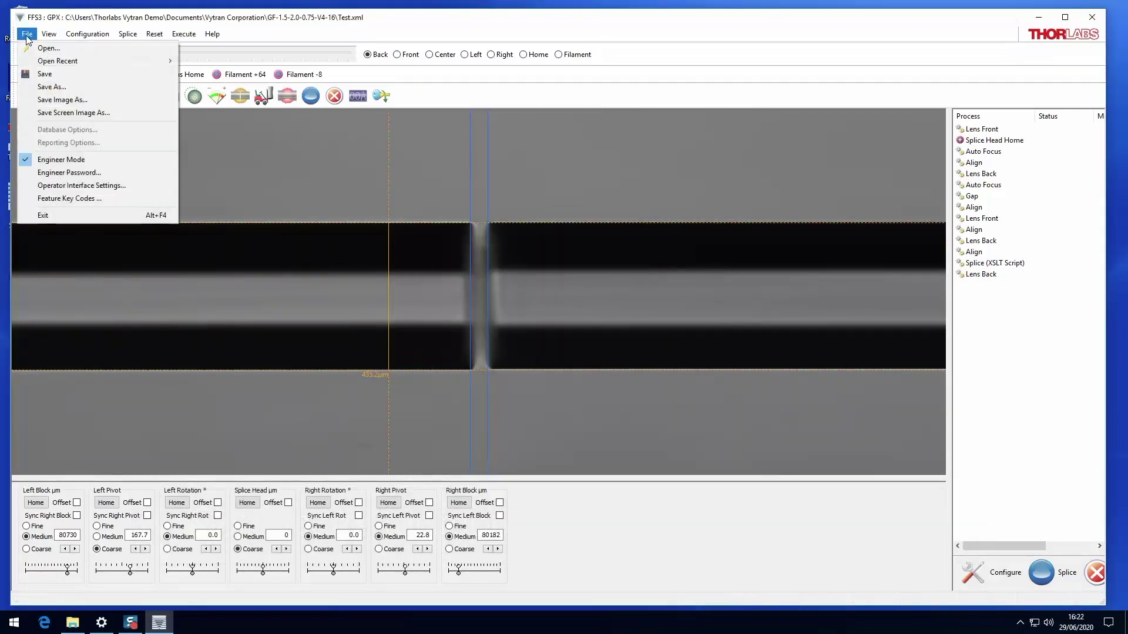